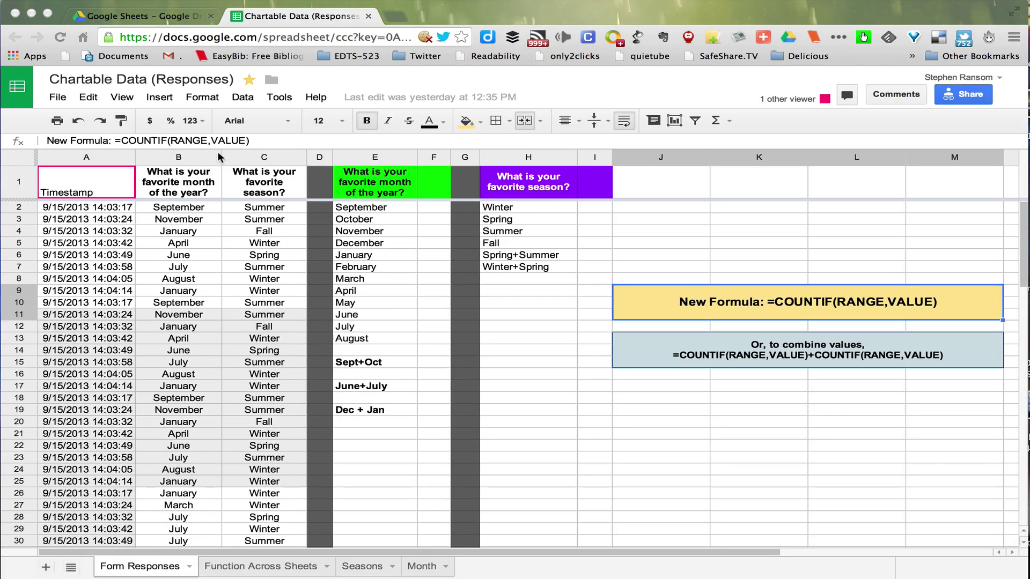
Step: Enter the label September in J2
left_click(170, 178)
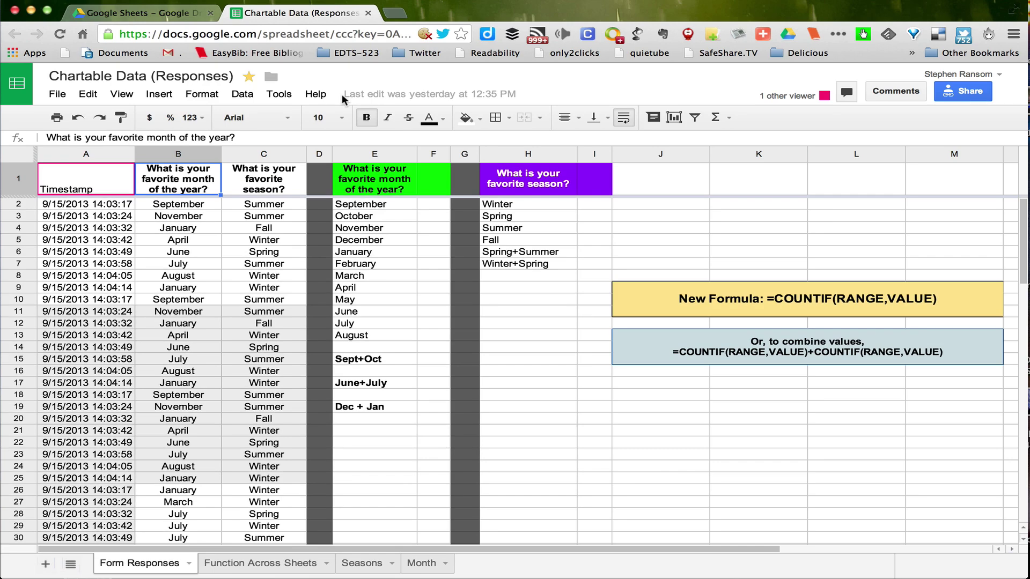
left_click(642, 206)
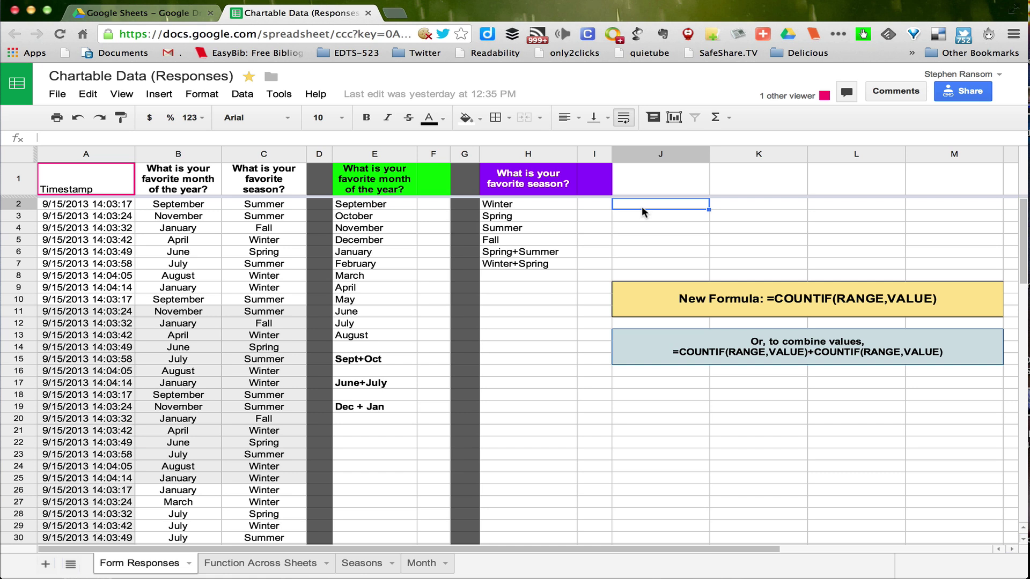
type("September")
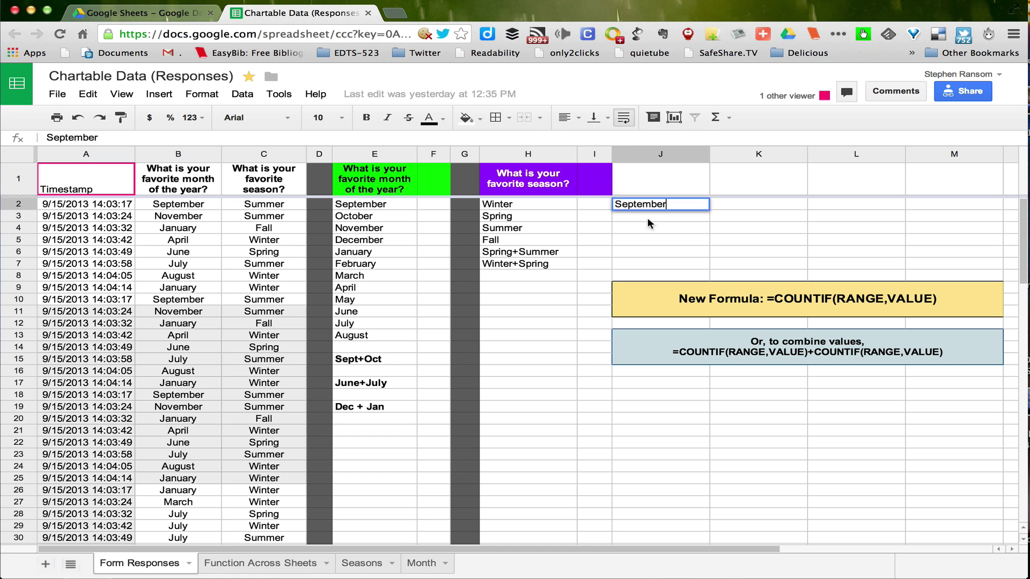
key("Return")
Step: Count the September responses in column B by marking each one
left_click(187, 203)
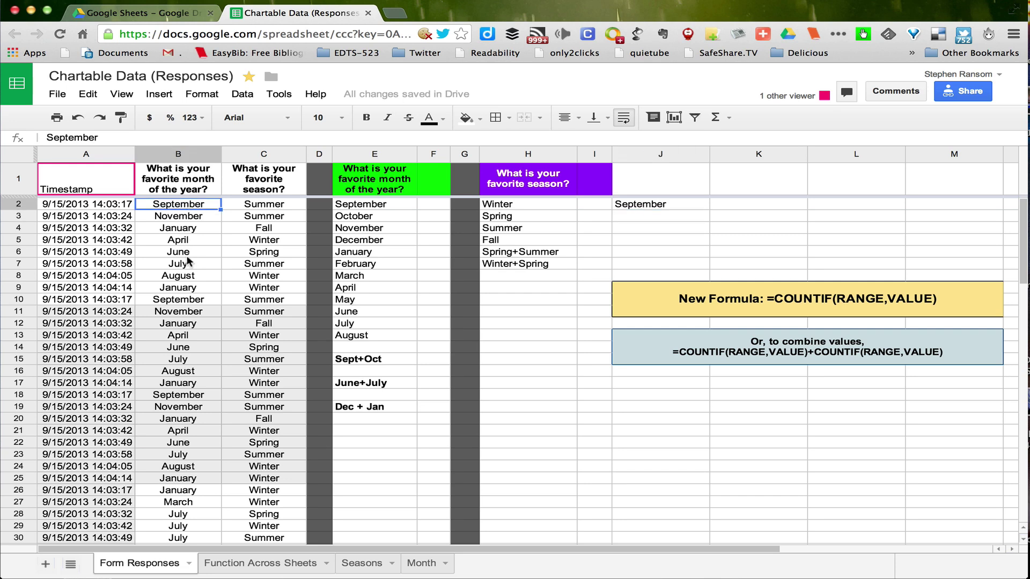
left_click(186, 299)
scroll(204, 358, "down", 1)
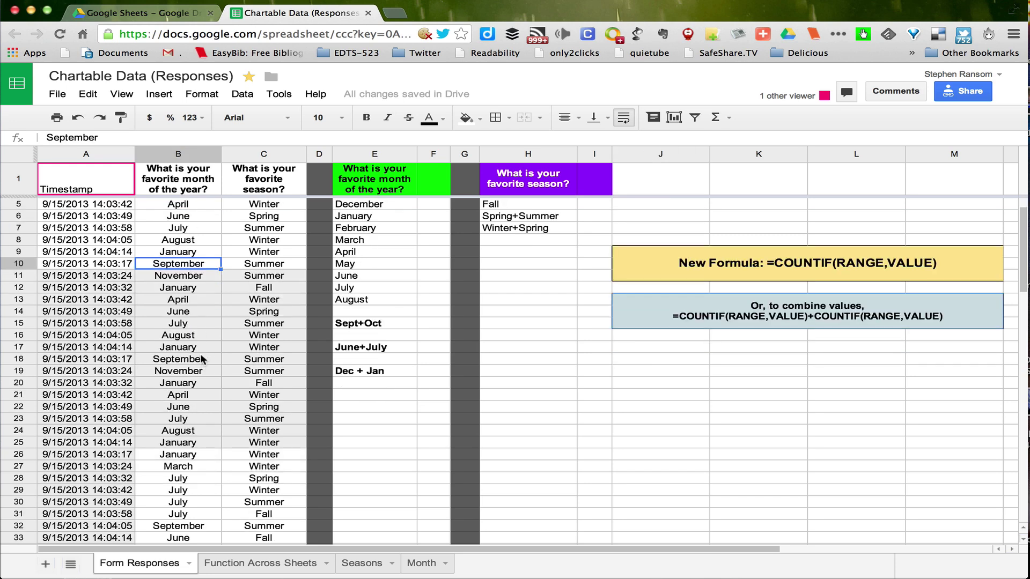
left_click(201, 358)
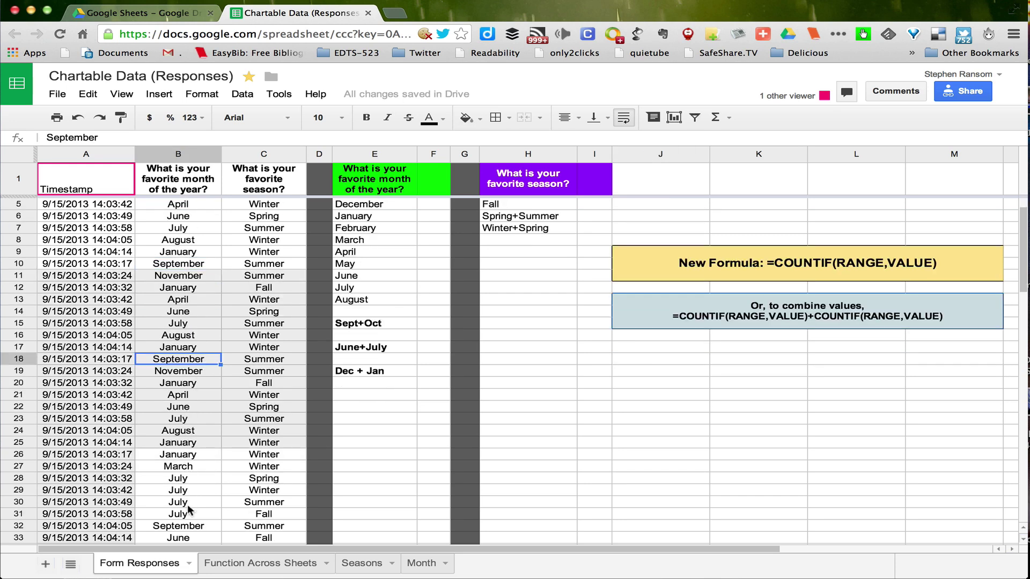
left_click(187, 525)
scroll(192, 504, "down", 12)
scroll(195, 488, "up", 13)
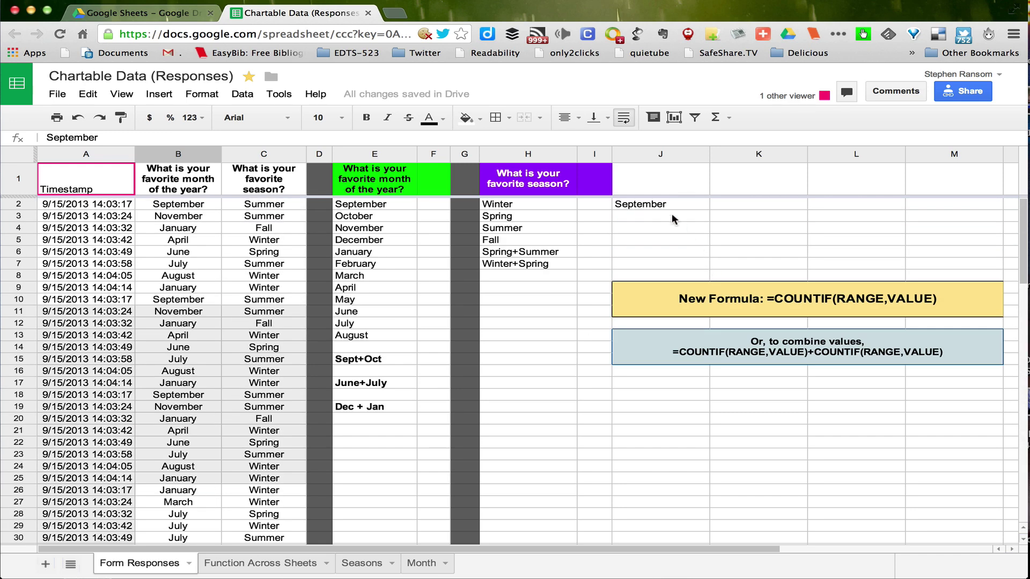
Step: Enter the hand tally 4 in J3 below September and review both cells
left_click(672, 214)
type("4")
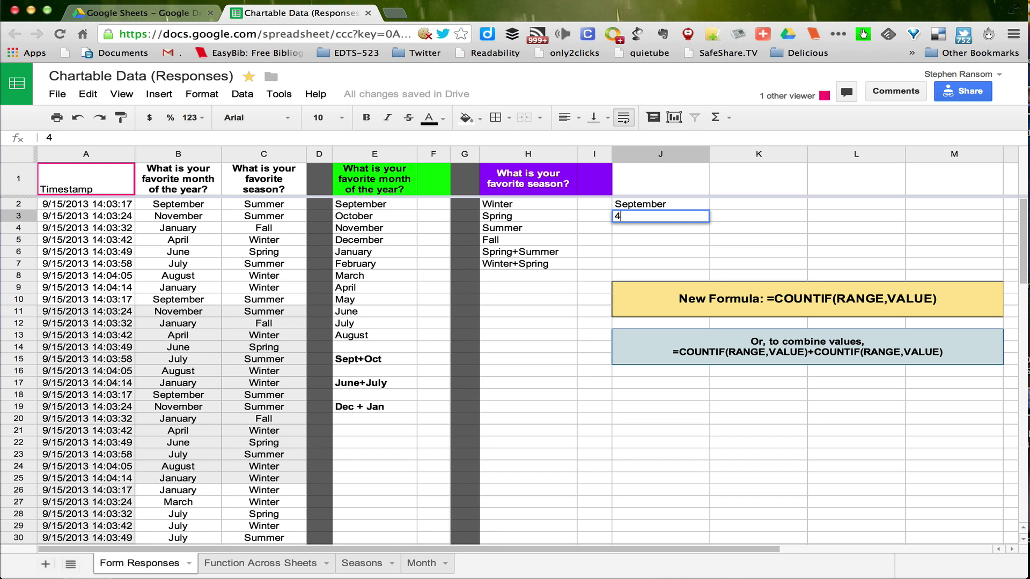
key("Return")
left_click(656, 205)
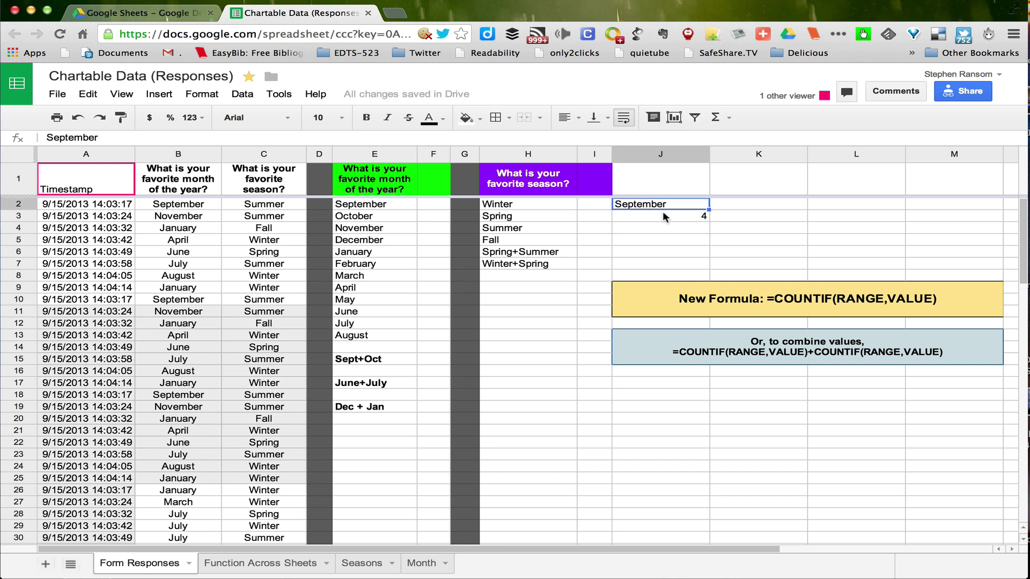
left_click(665, 216)
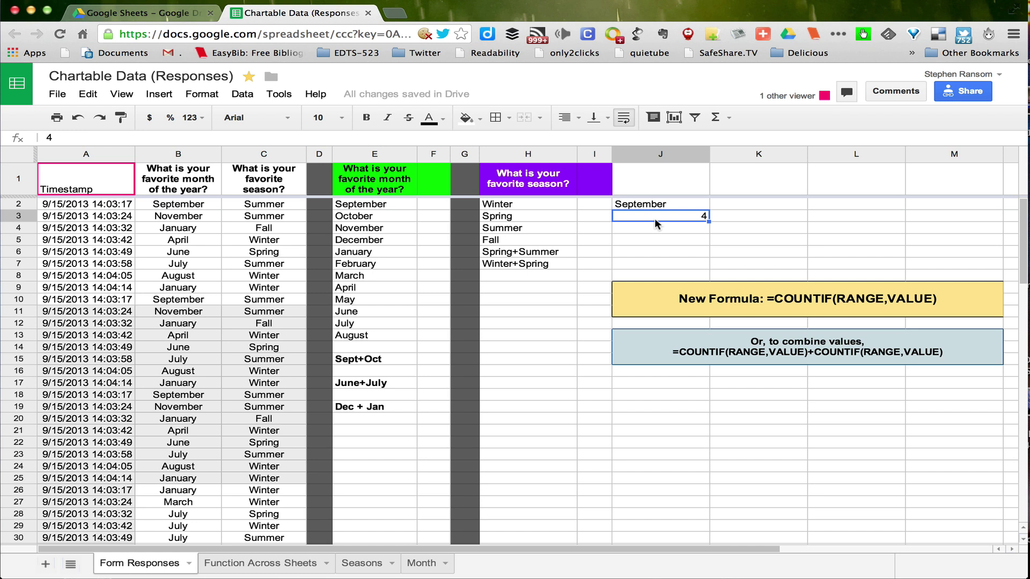
left_click(811, 304)
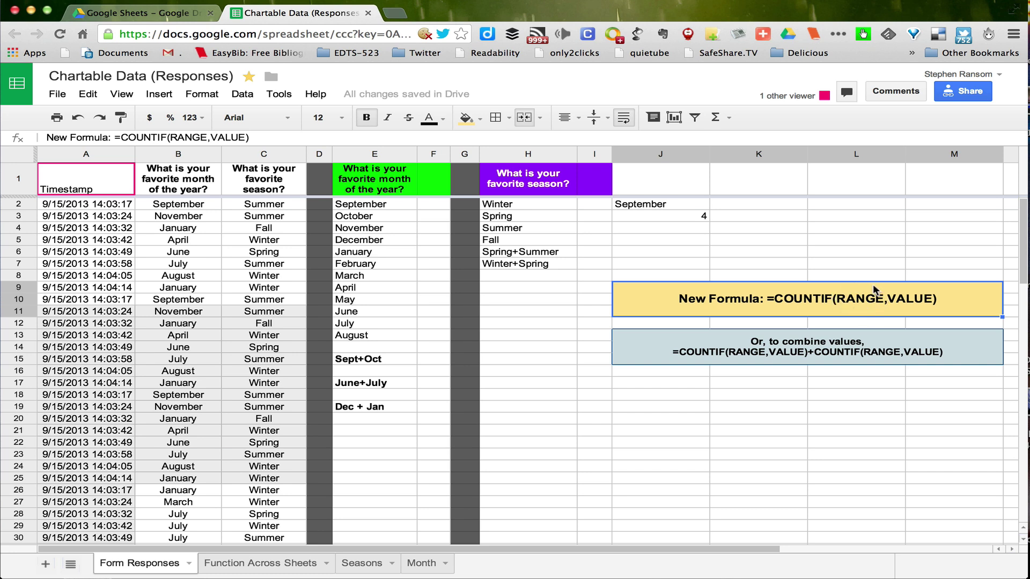
Step: Start a =COUNTIF( formula in F2 from the =count autocomplete suggestion
left_click(435, 204)
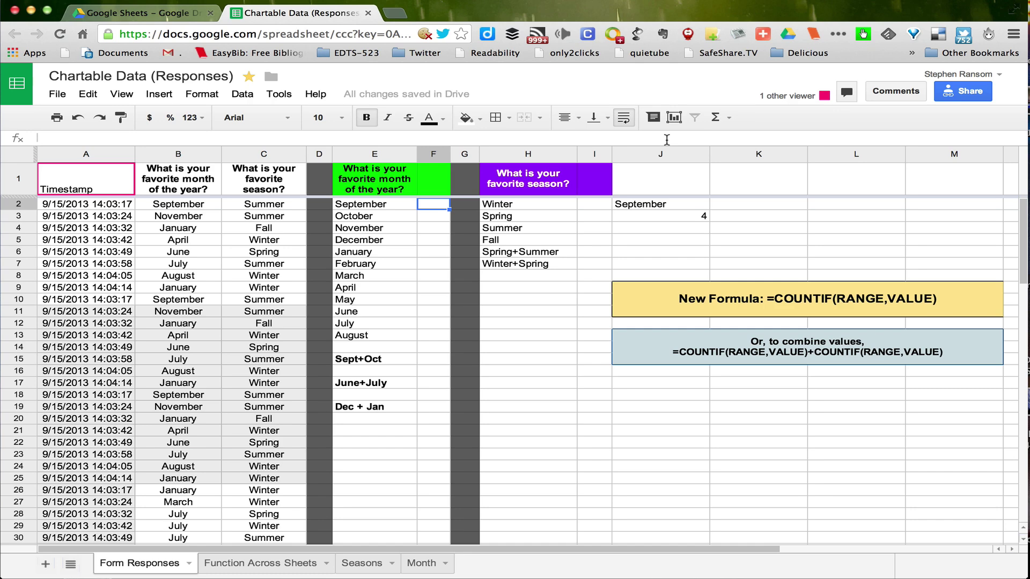
type("=")
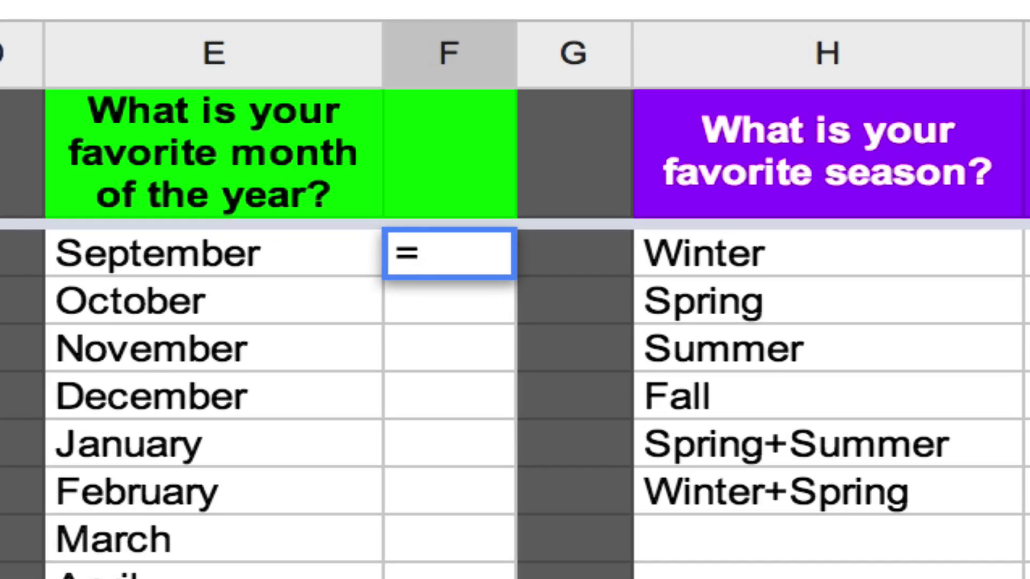
type("count")
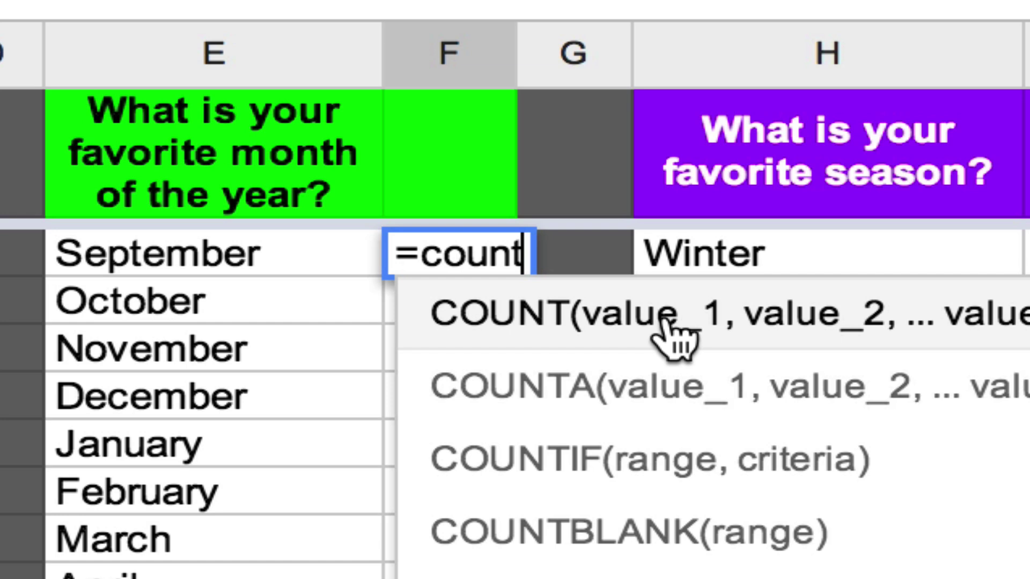
left_click(658, 468)
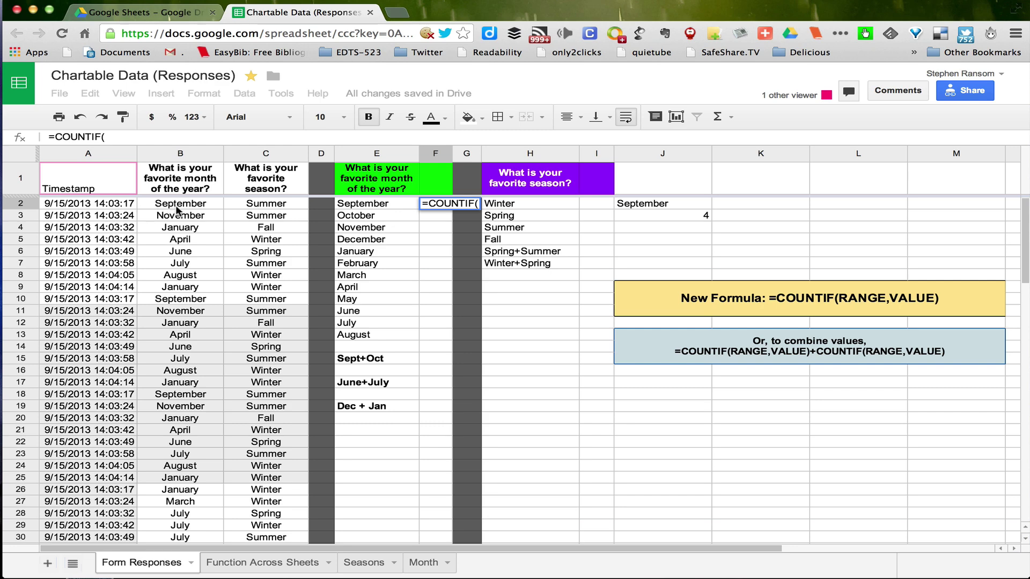
Step: Set the F2 COUNTIF range to the column B responses, B2:B72
scroll(177, 211, "down", 6)
scroll(177, 211, "down", 15)
scroll(180, 203, "up", 6)
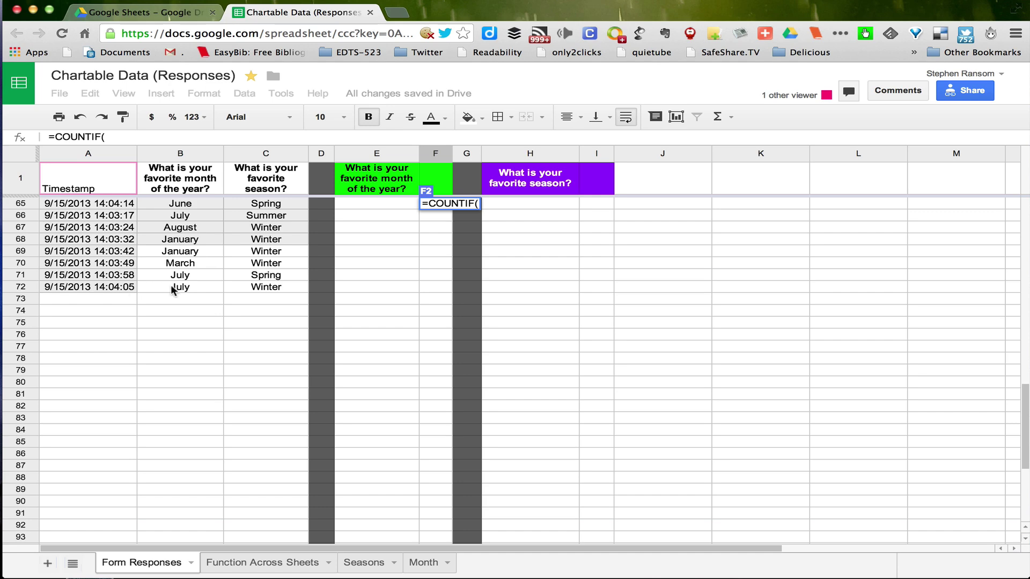
scroll(188, 289, "up", 15)
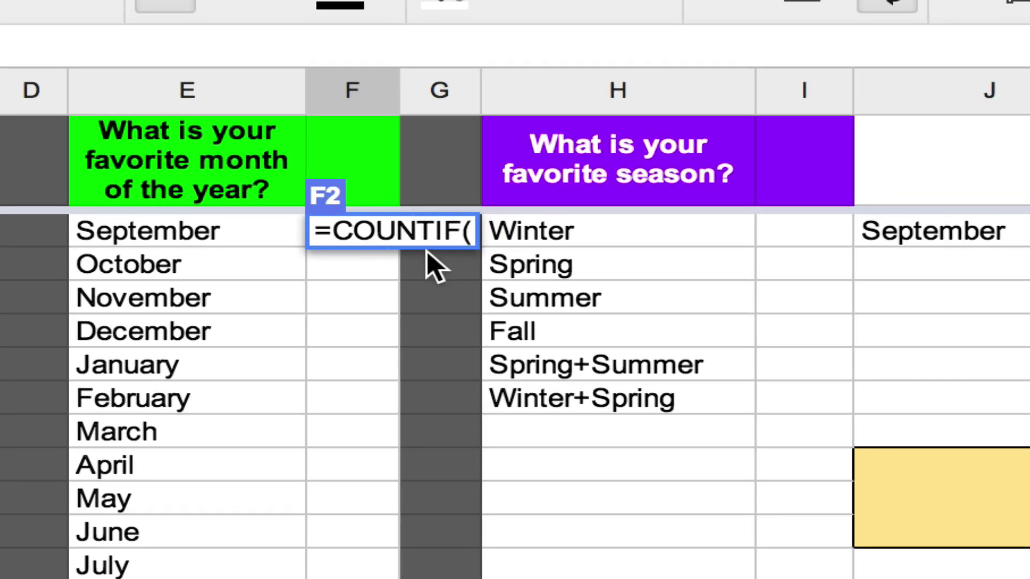
type("B2:")
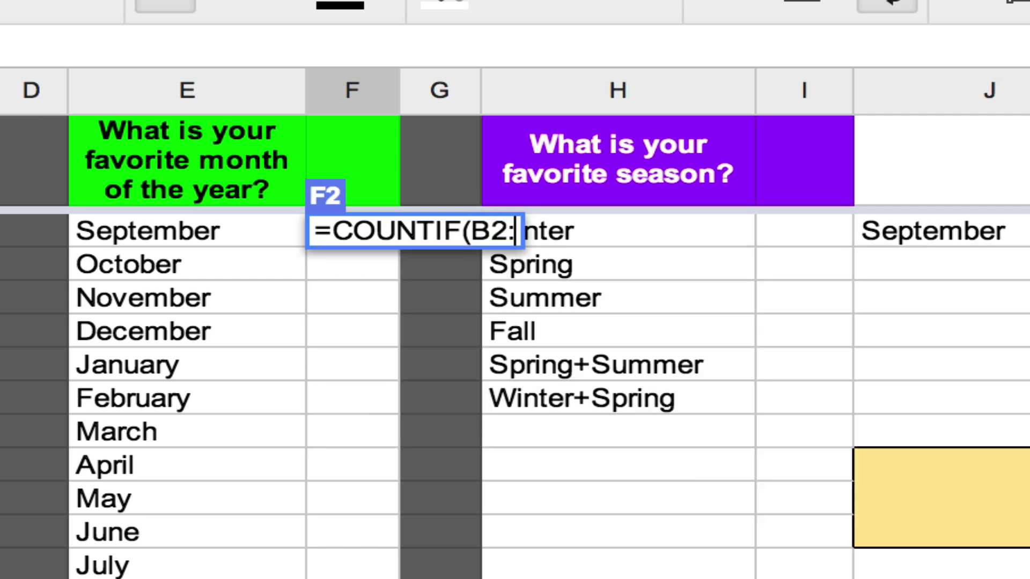
type("B72")
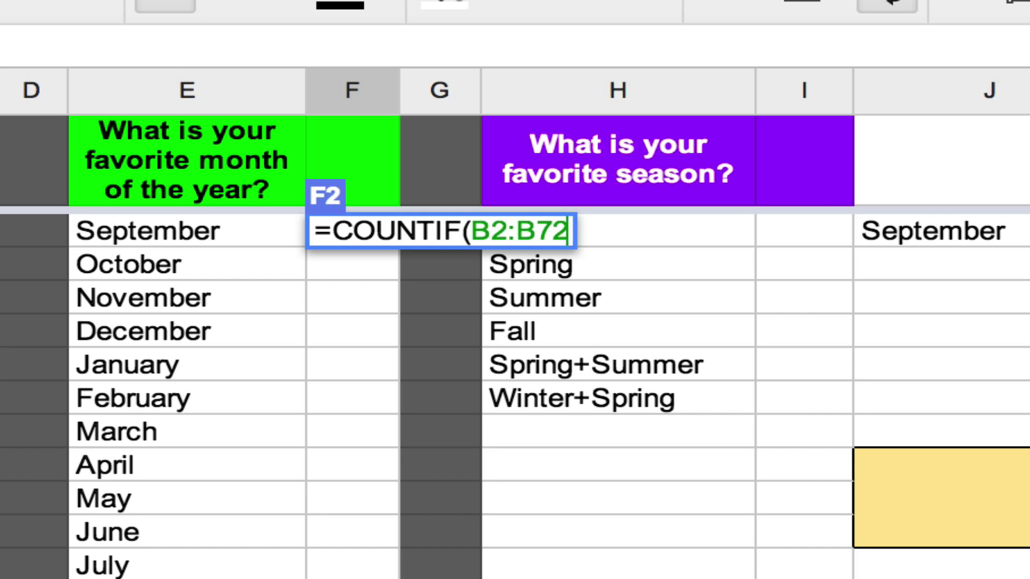
key("BackSpace")
key("BackSpace")
key("BackSpace")
key("BackSpace")
key("BackSpace")
key("BackSpace")
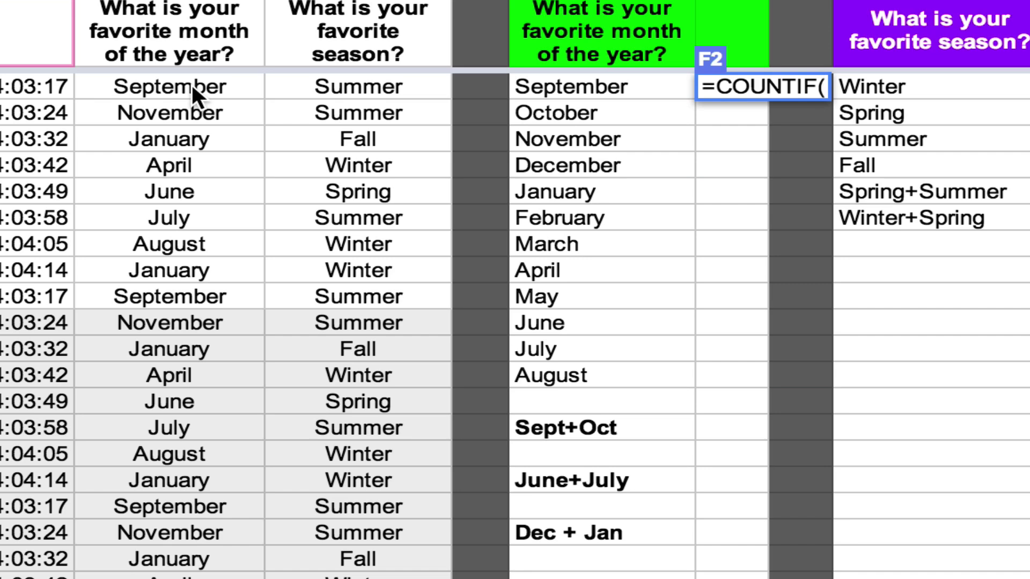
left_click_drag(192, 82, 215, 553)
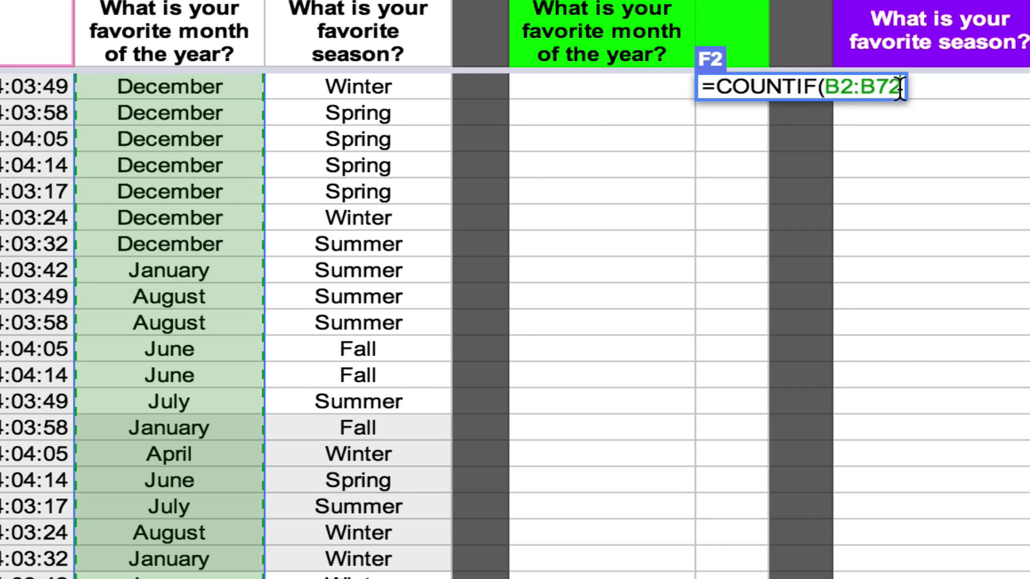
scroll(900, 87, "up", 15)
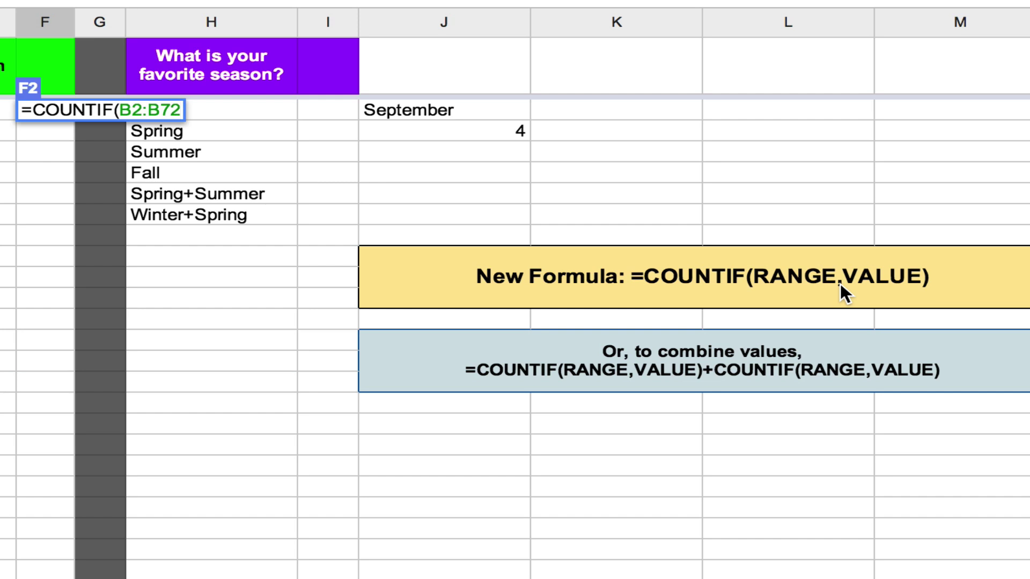
Step: Finish F2 as =COUNTIF(B2:B72,B2), using September in B2 as the criterion
type(",")
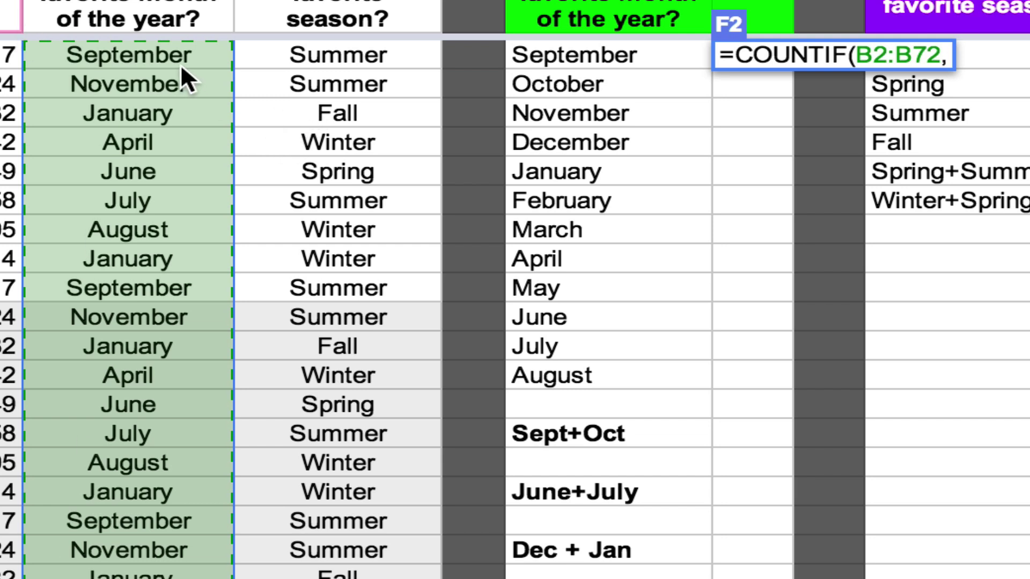
left_click(149, 52)
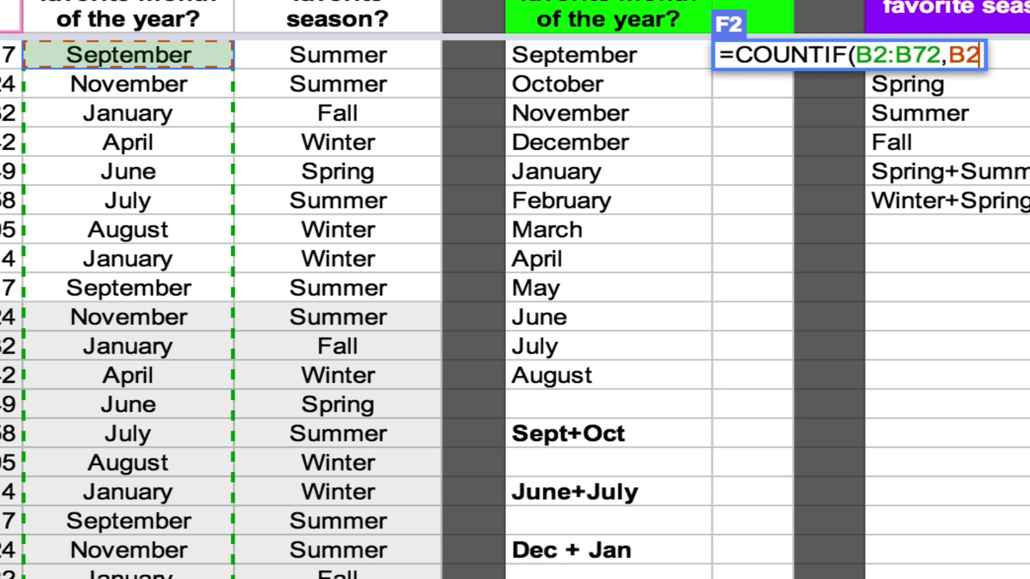
type(")")
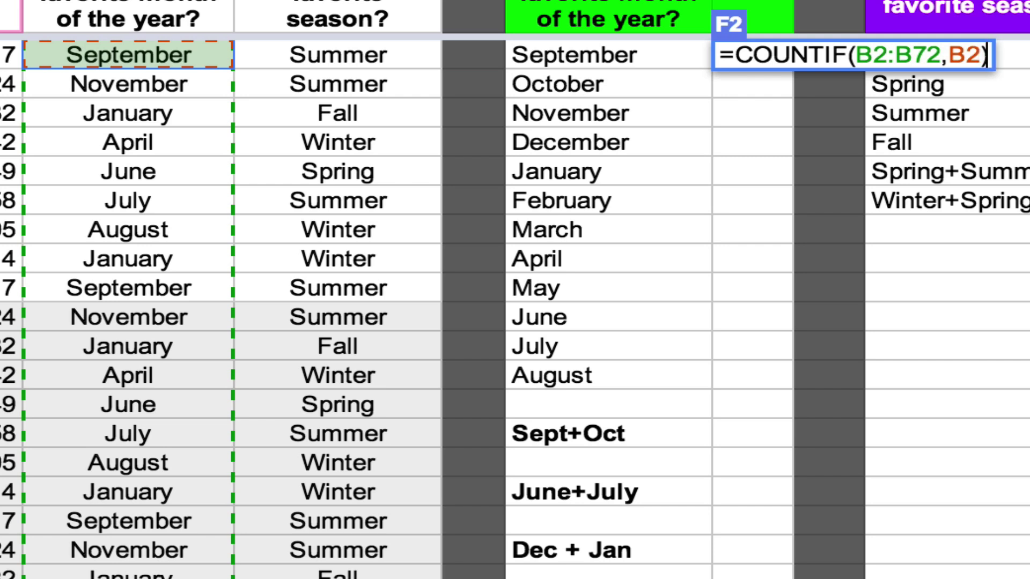
key("Return")
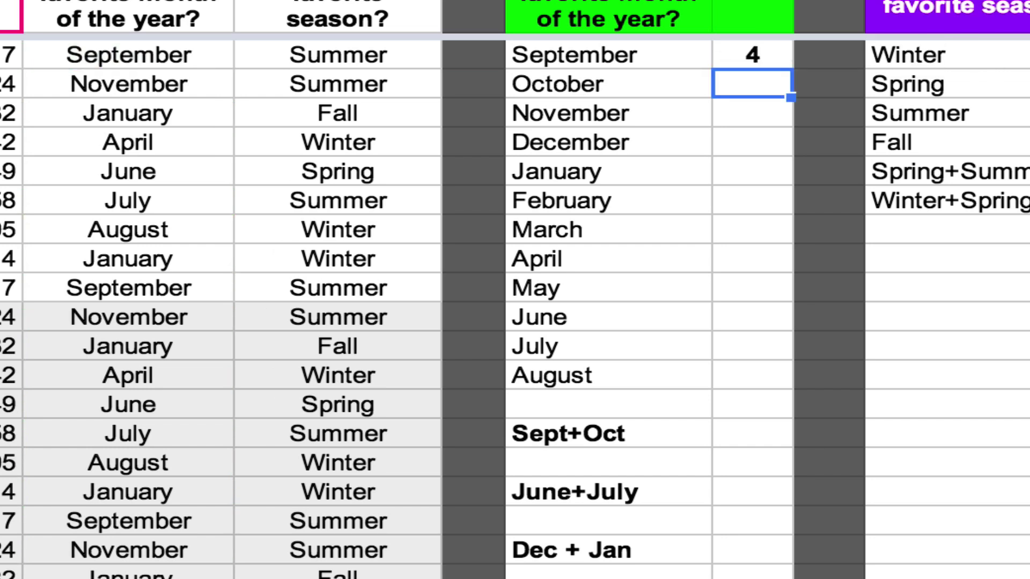
Step: Check the September count of 4 in F2, then select F3 beside October
left_click(751, 58)
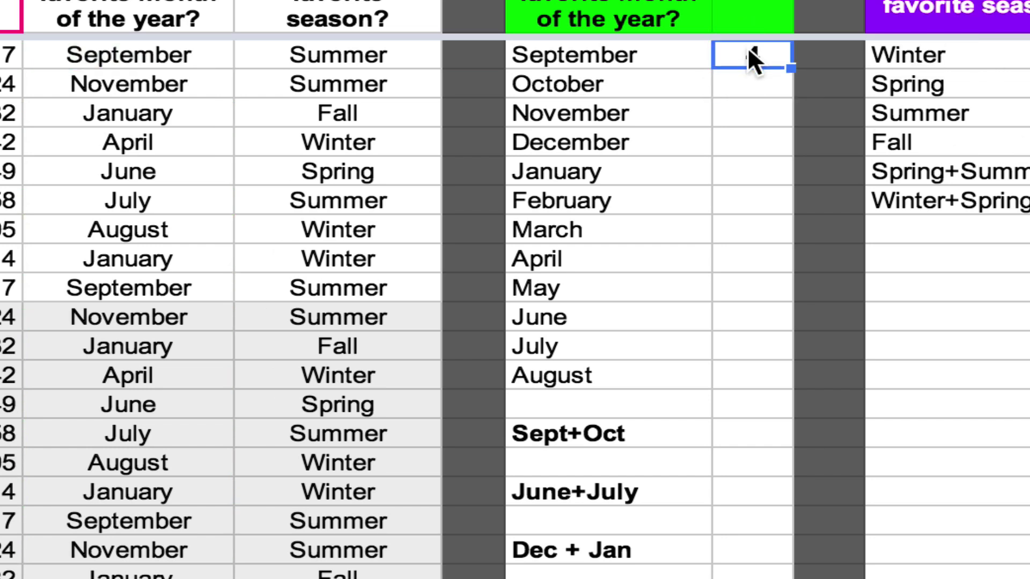
left_click(741, 82)
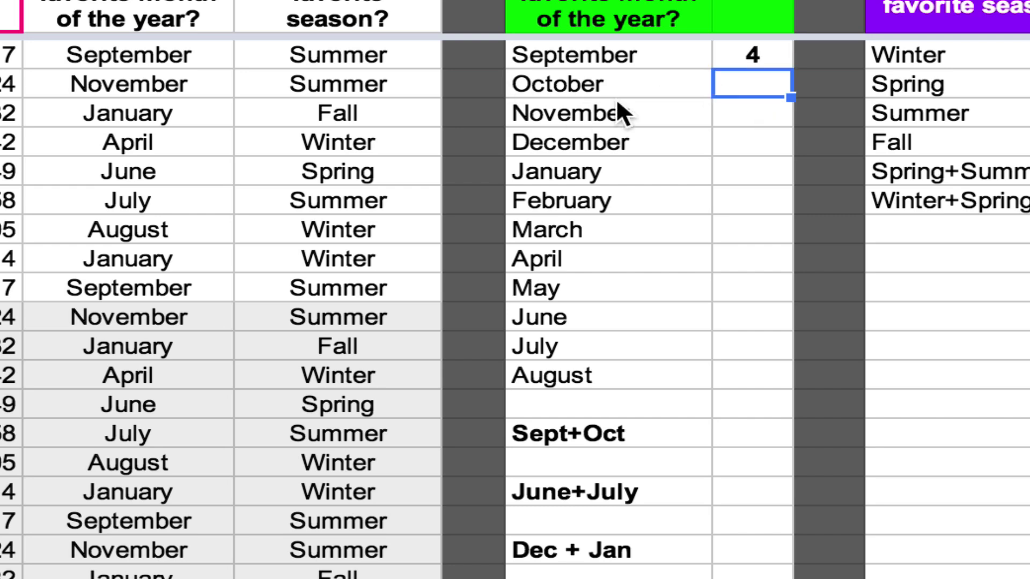
scroll(142, 180, "down", 10)
scroll(144, 179, "up", 10)
Step: Enter =COUNTIF(B2:B72,) in F3 beside October, fixing the misspelled function name
type("=")
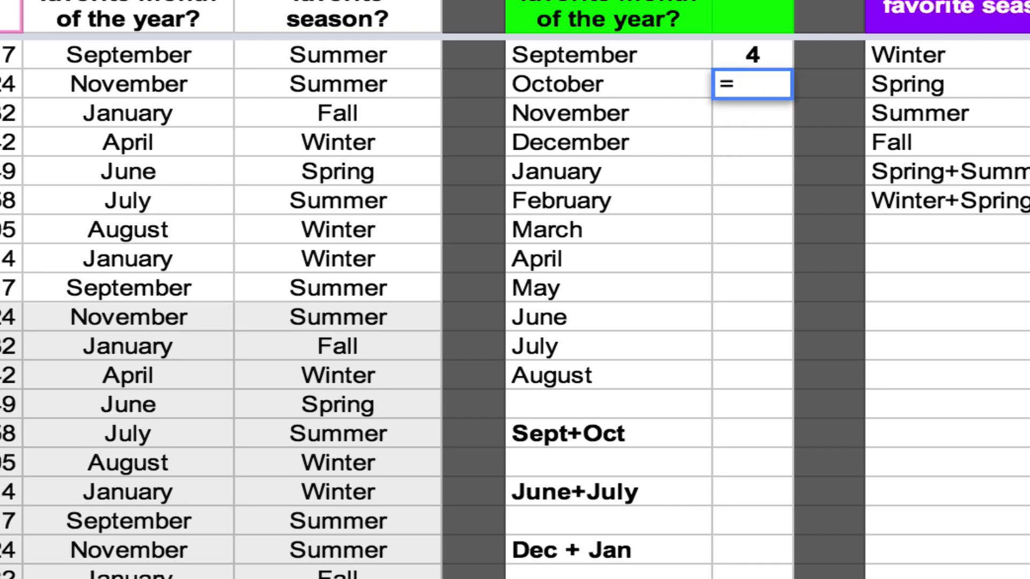
type("con")
type("tif")
key("BackSpace")
key("BackSpace")
key("BackSpace")
type("n")
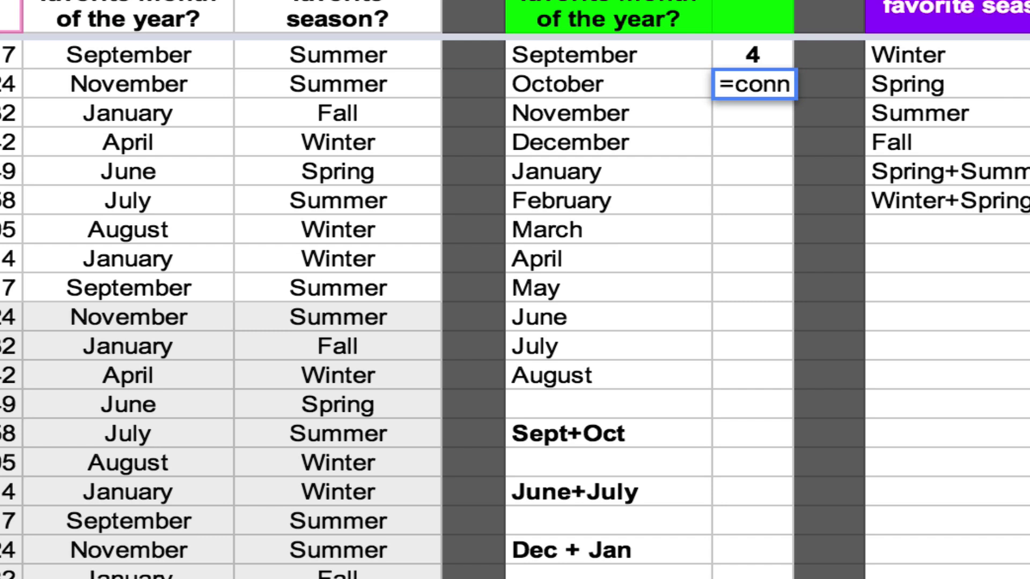
key("BackSpace")
key("BackSpace")
type("untif")
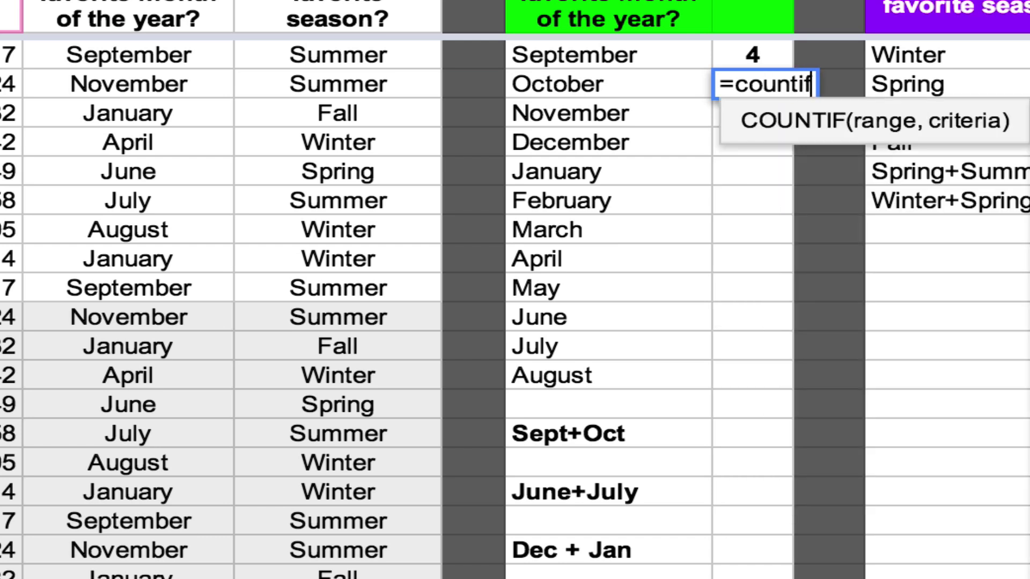
left_click(783, 123)
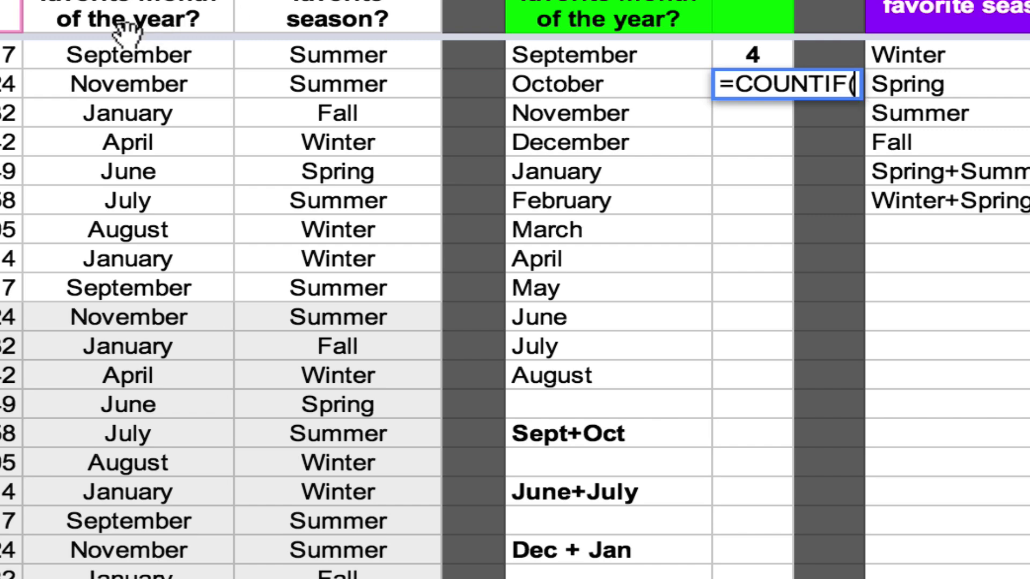
left_click_drag(134, 59, 145, 550)
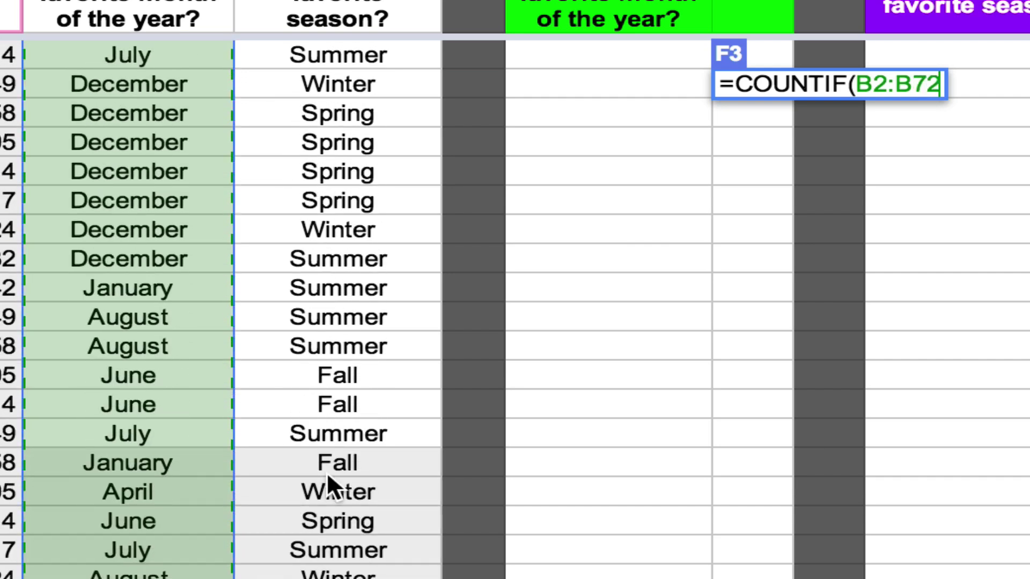
scroll(901, 113, "up", 20)
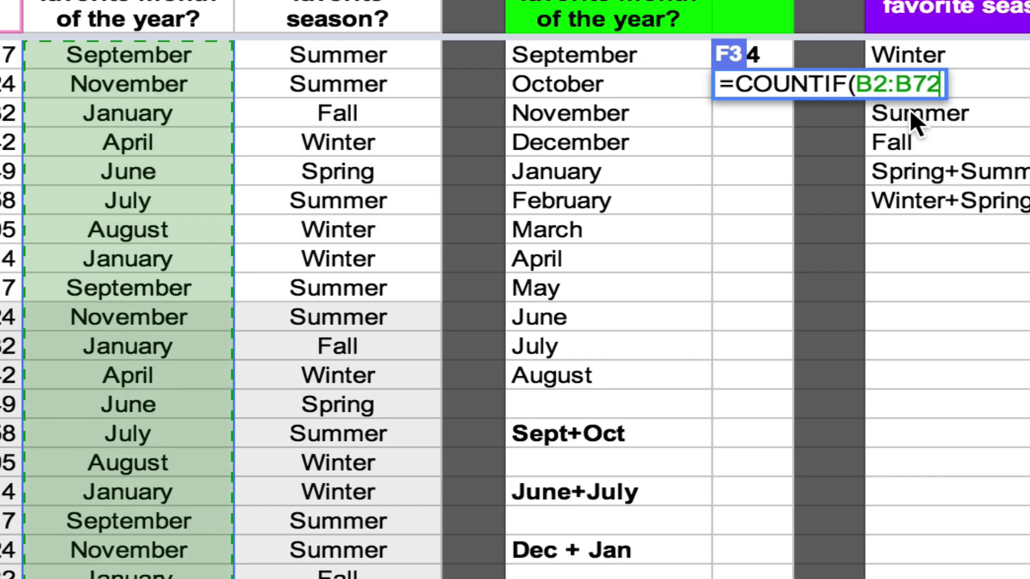
type(",")
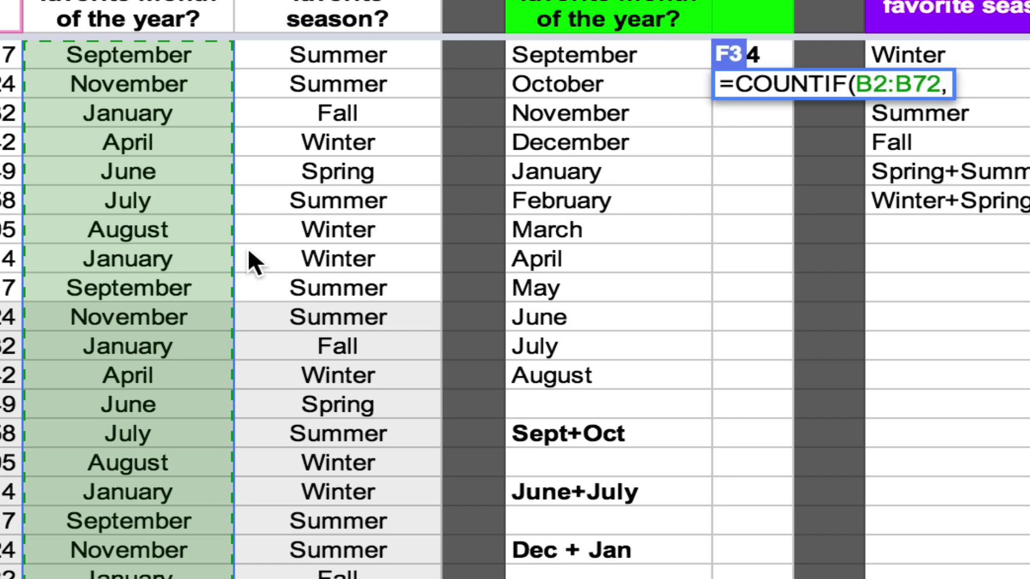
type(")")
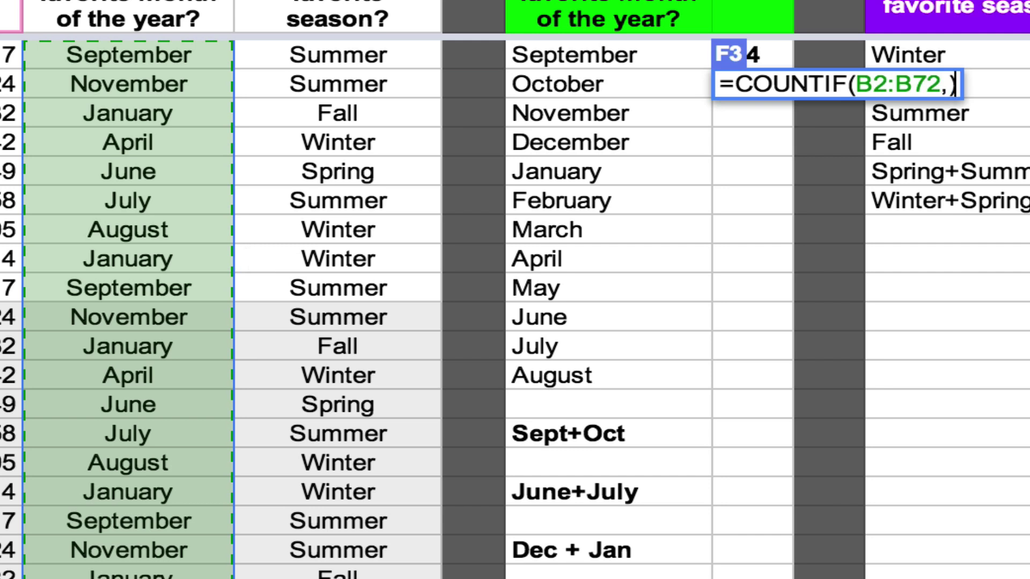
key("Return")
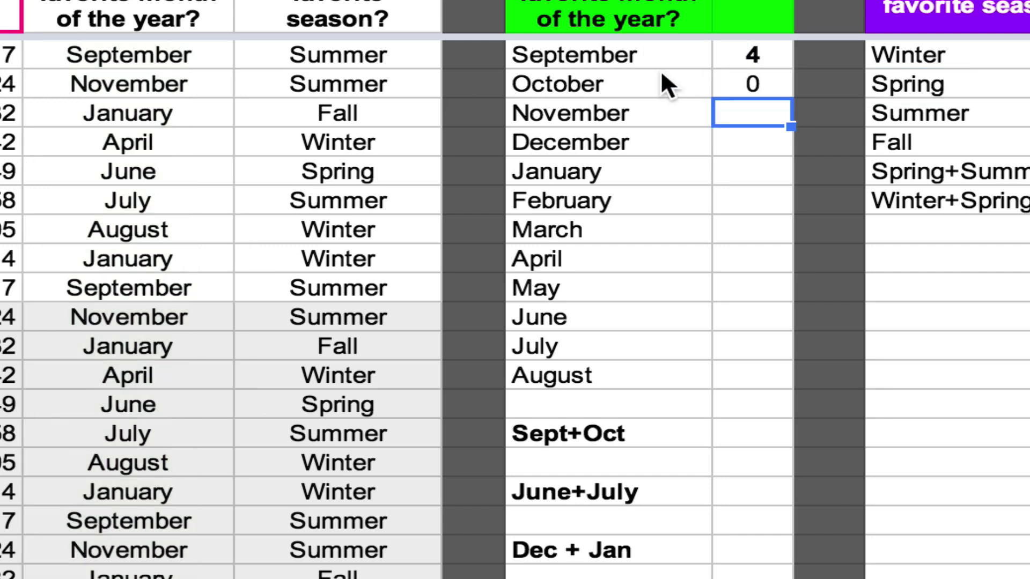
Step: Add the criterion "October" so F3 reads =COUNTIF(B2:B72,"October")
left_click(740, 91)
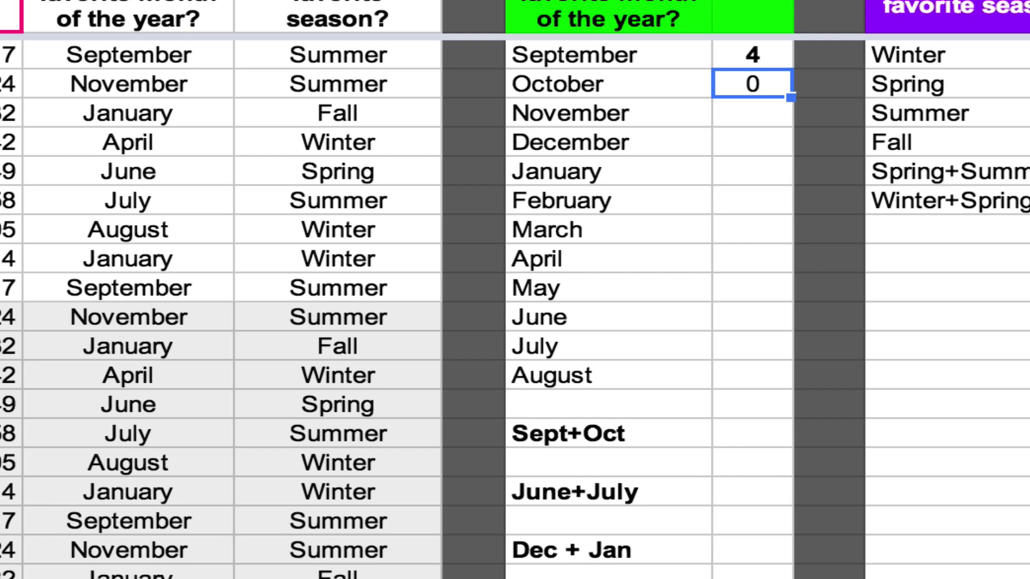
key("Return")
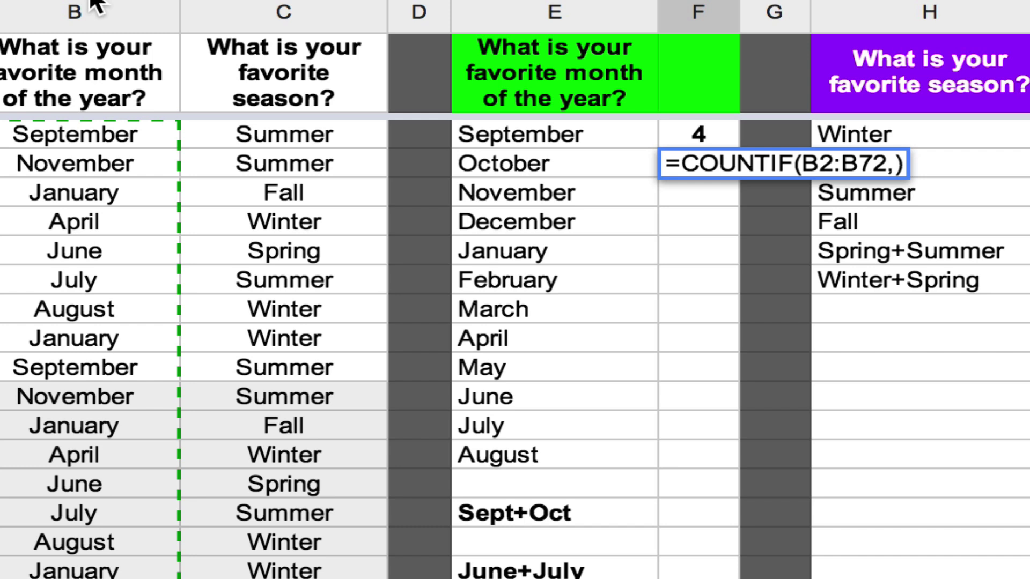
type("\"")
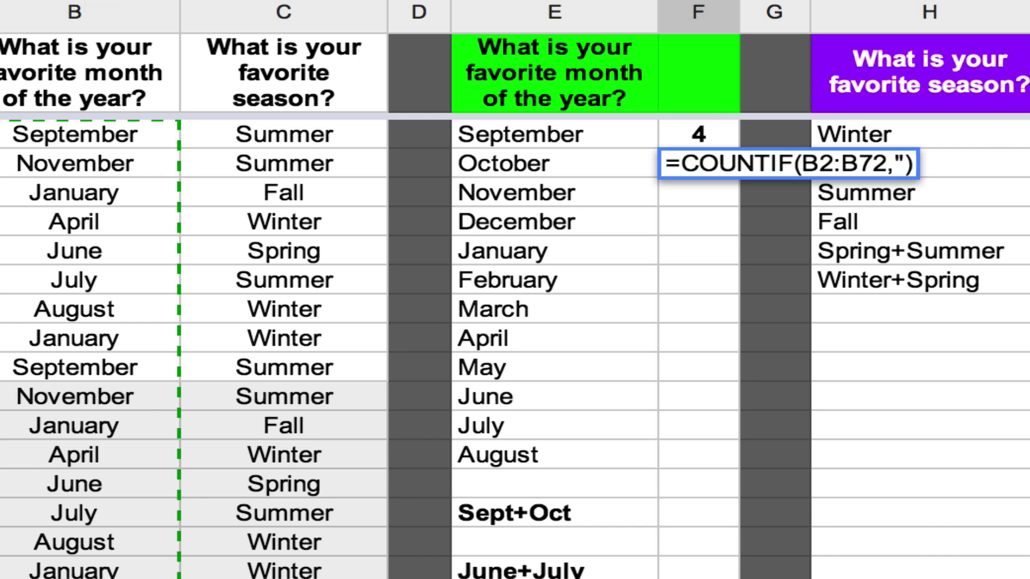
type("Octover")
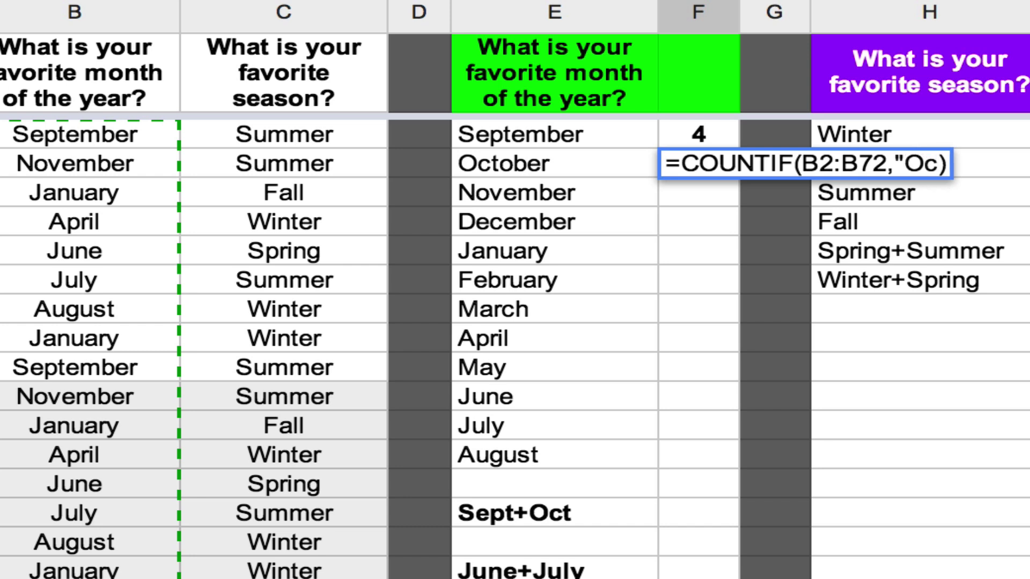
key("BackSpace")
key("BackSpace")
key("BackSpace")
type("ber\"")
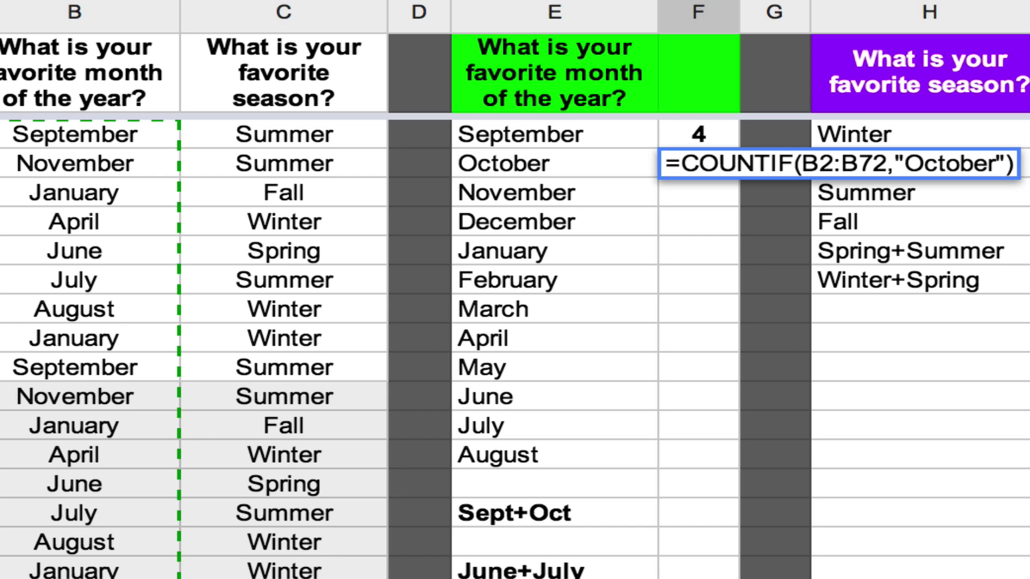
key("Return")
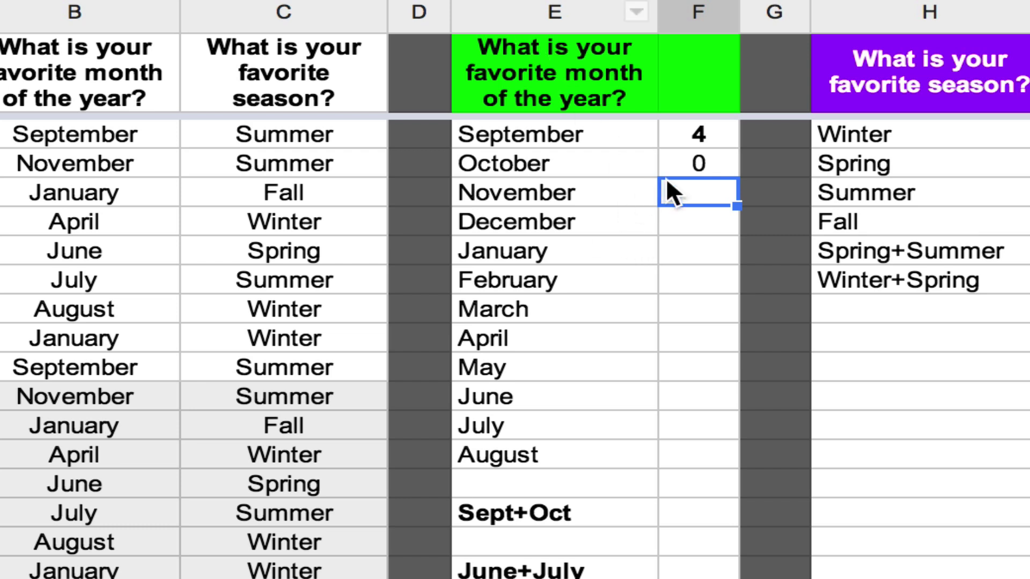
left_click(532, 194)
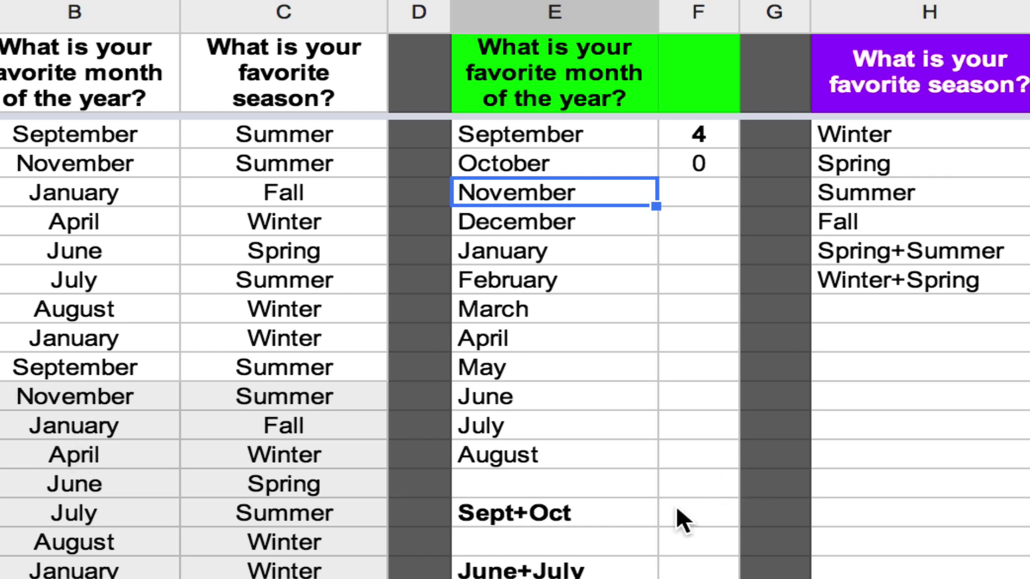
left_click(724, 514)
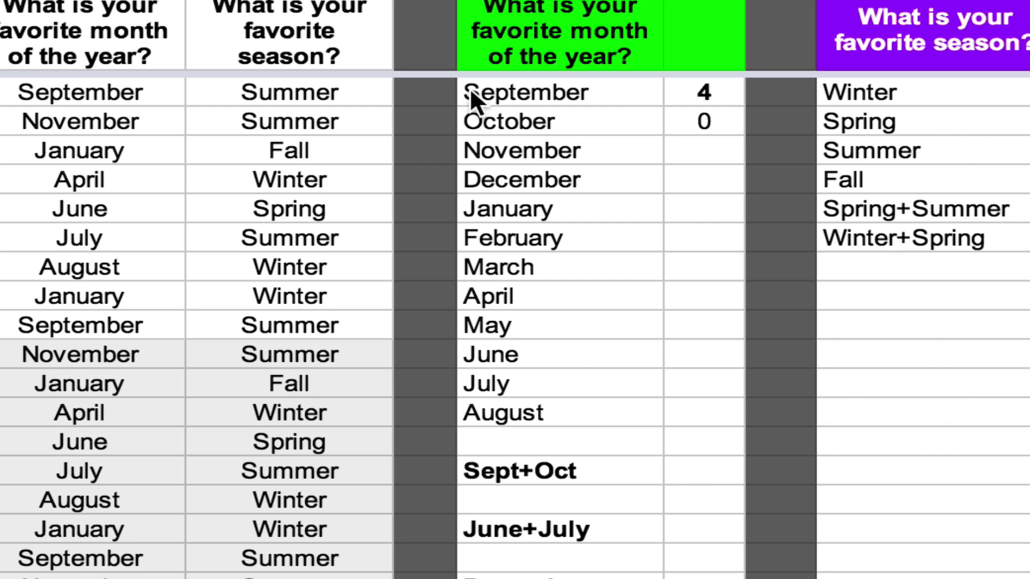
left_click(291, 212)
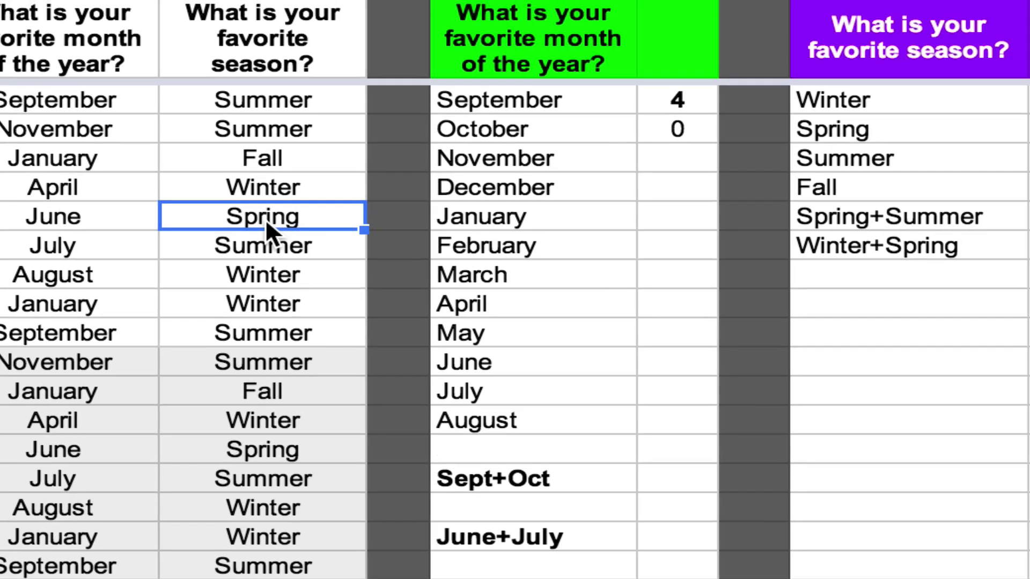
left_click(294, 94)
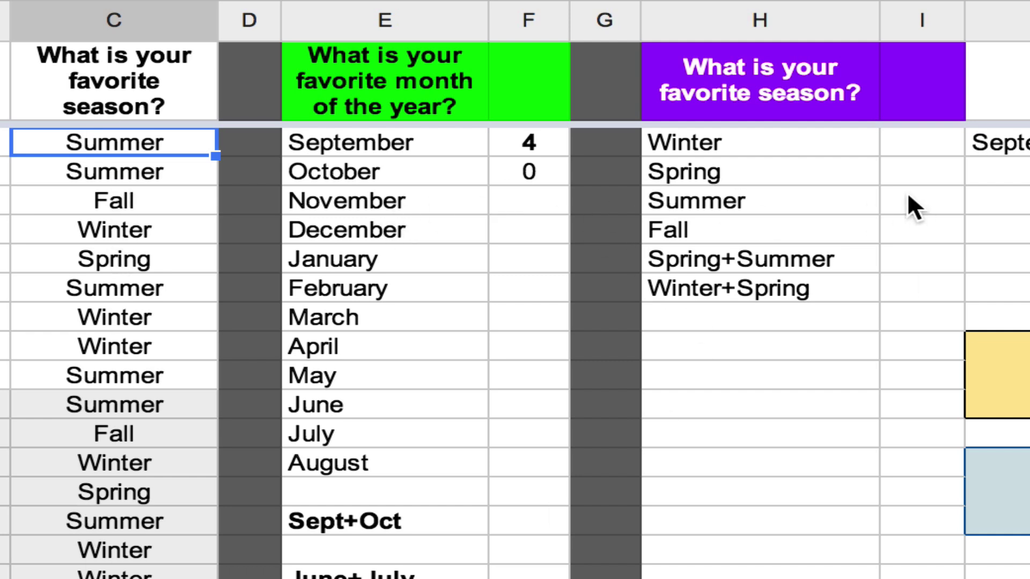
left_click(831, 168)
left_click(917, 144)
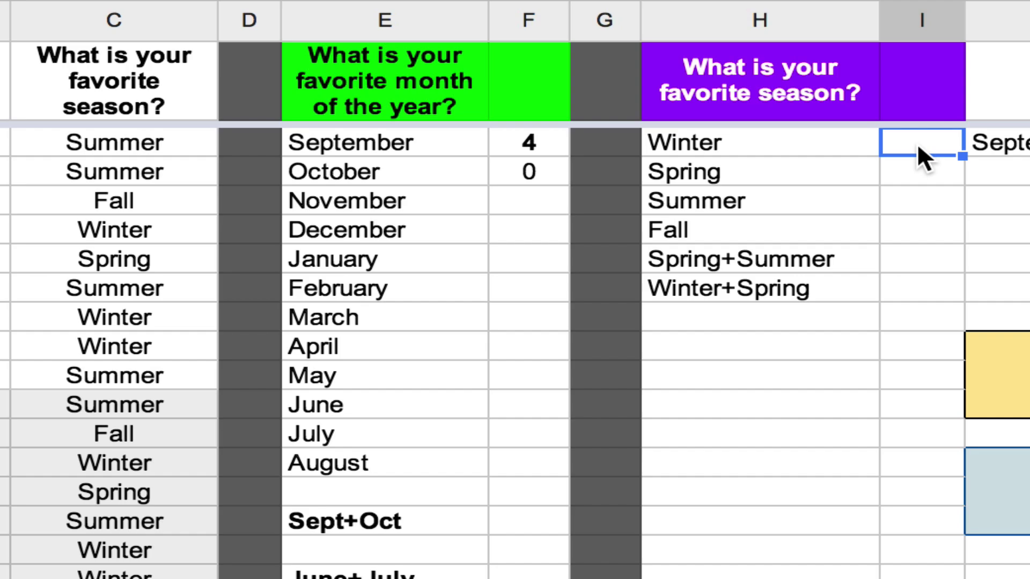